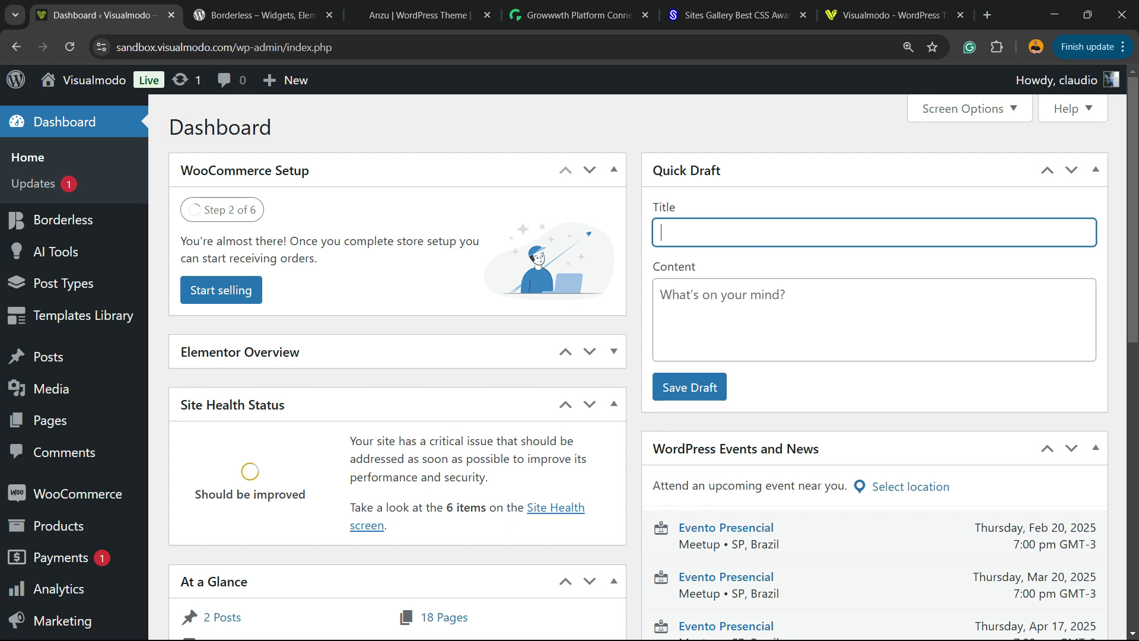
Open the page for adding new plugins and search the plugin directory for SysBasics
scroll(60, 284, down, 5)
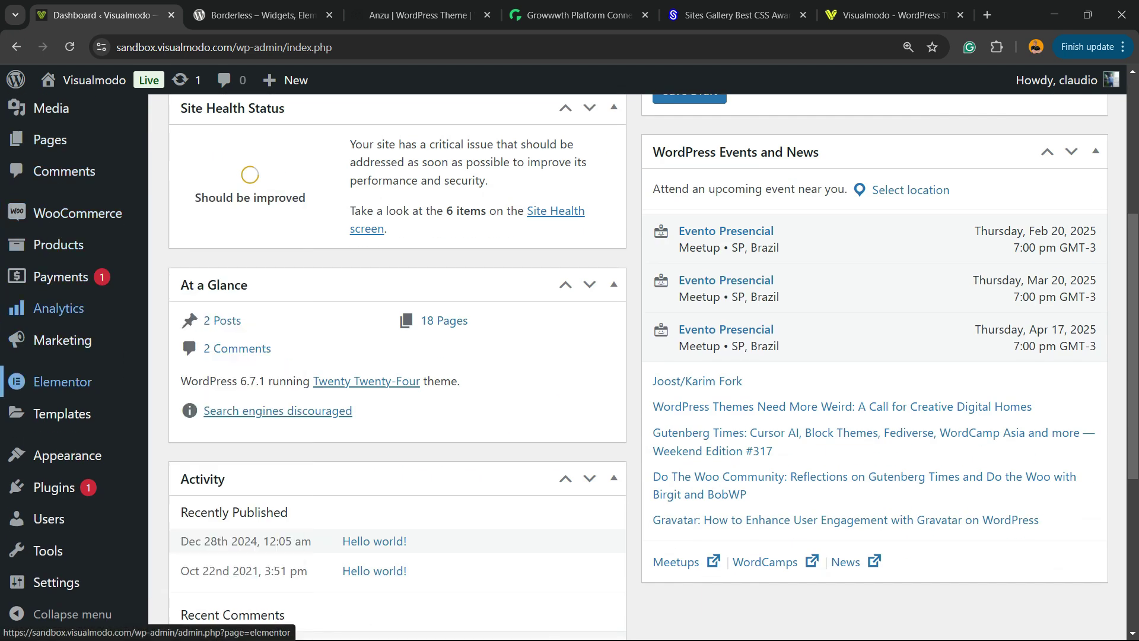
mouse_move(53, 487)
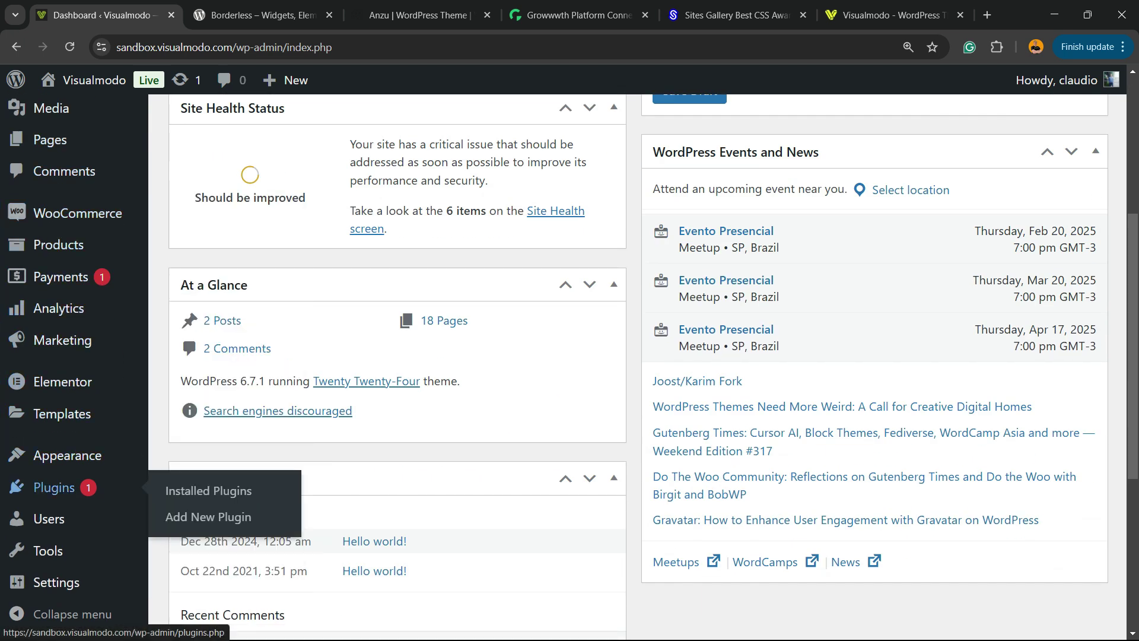
click(207, 517)
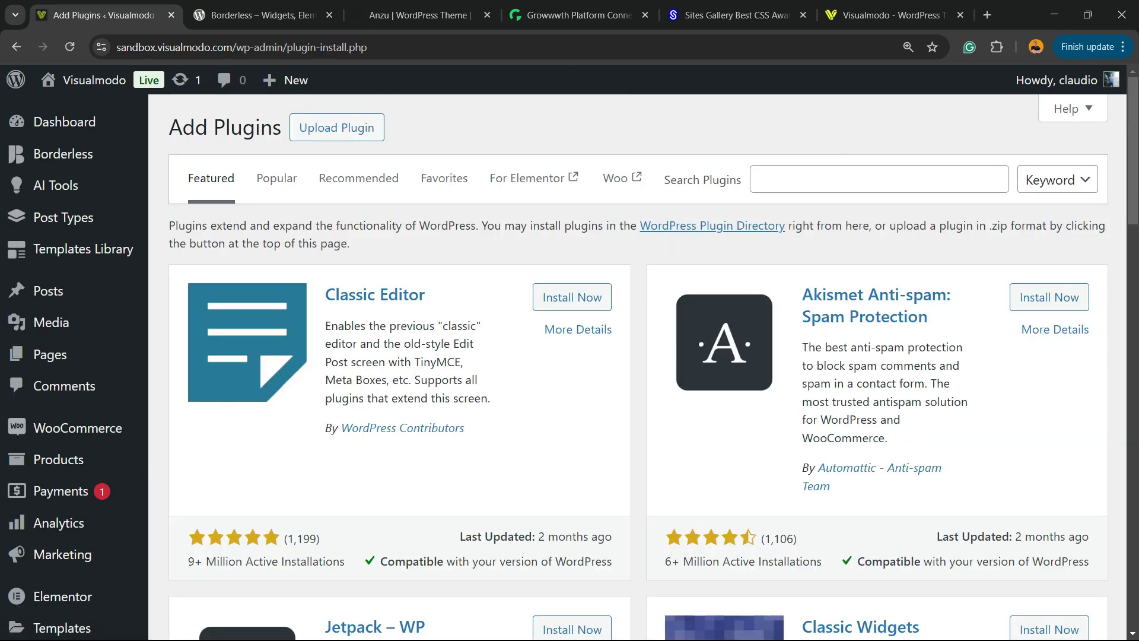
drag(664, 180, 742, 179)
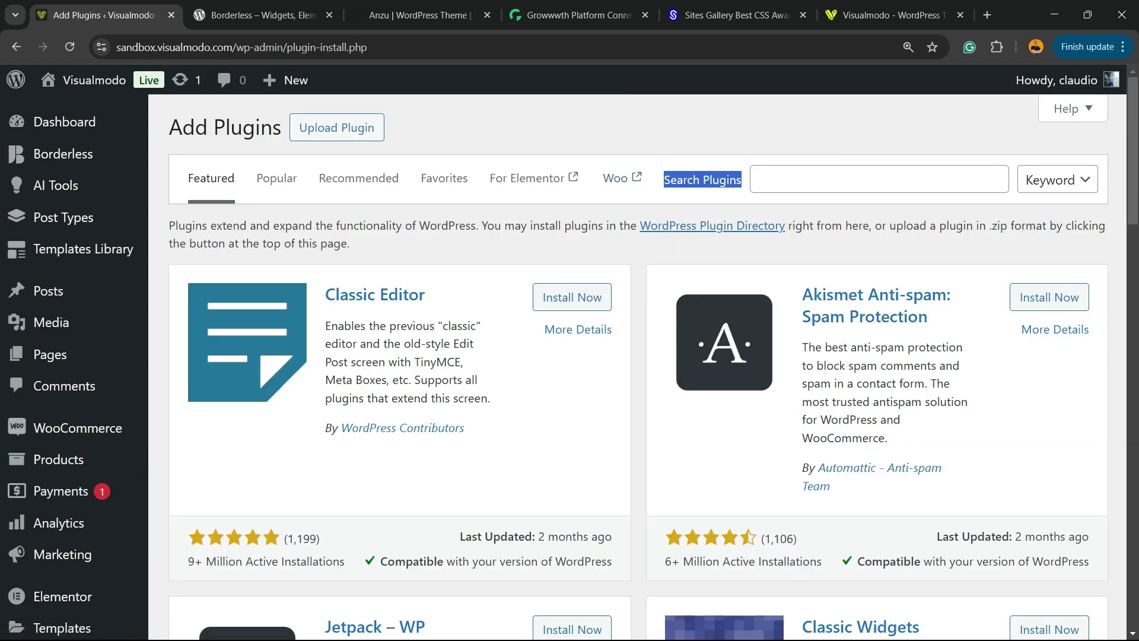
click(879, 180)
text(SysBasics)
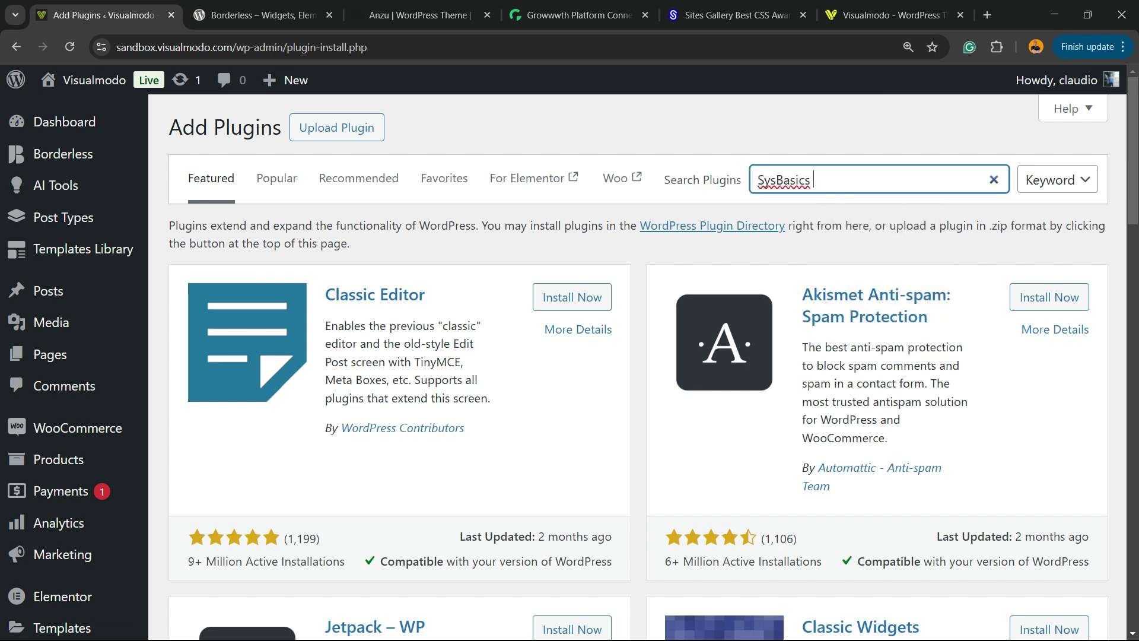
Install and activate the SysBasics Customize My Account for WooCommerce plugin
key(ctrl+a)
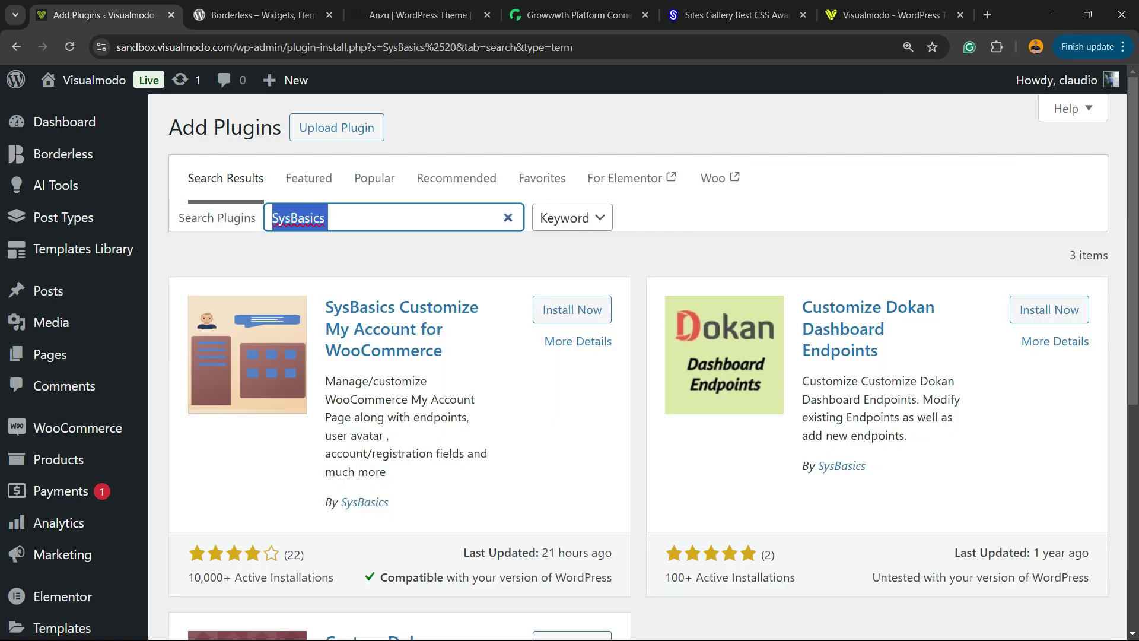
click(572, 309)
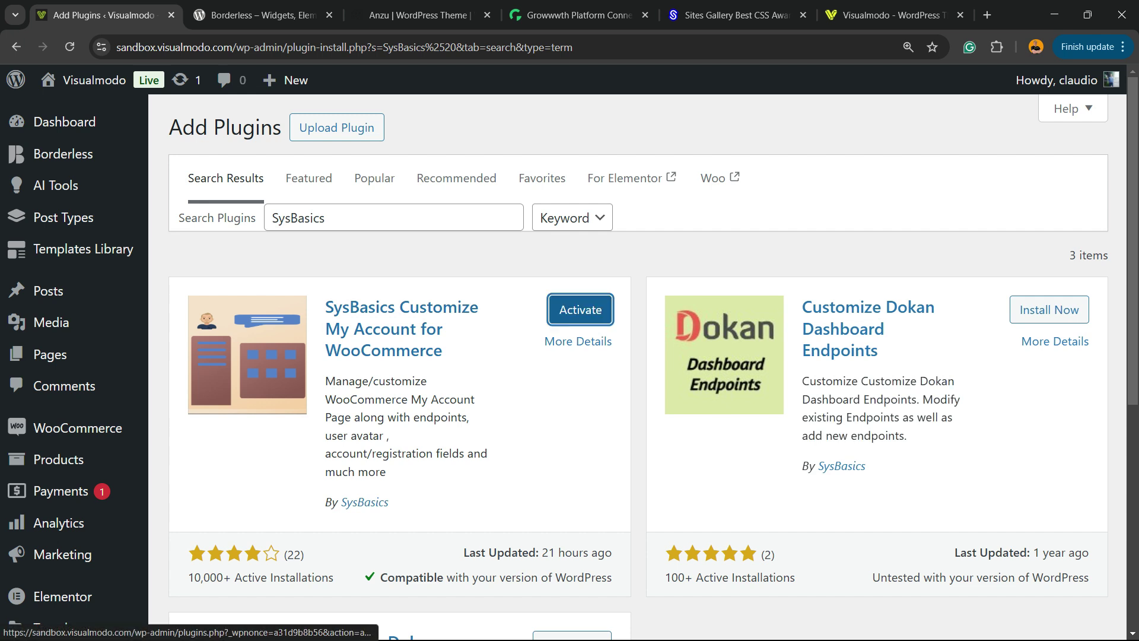
click(576, 309)
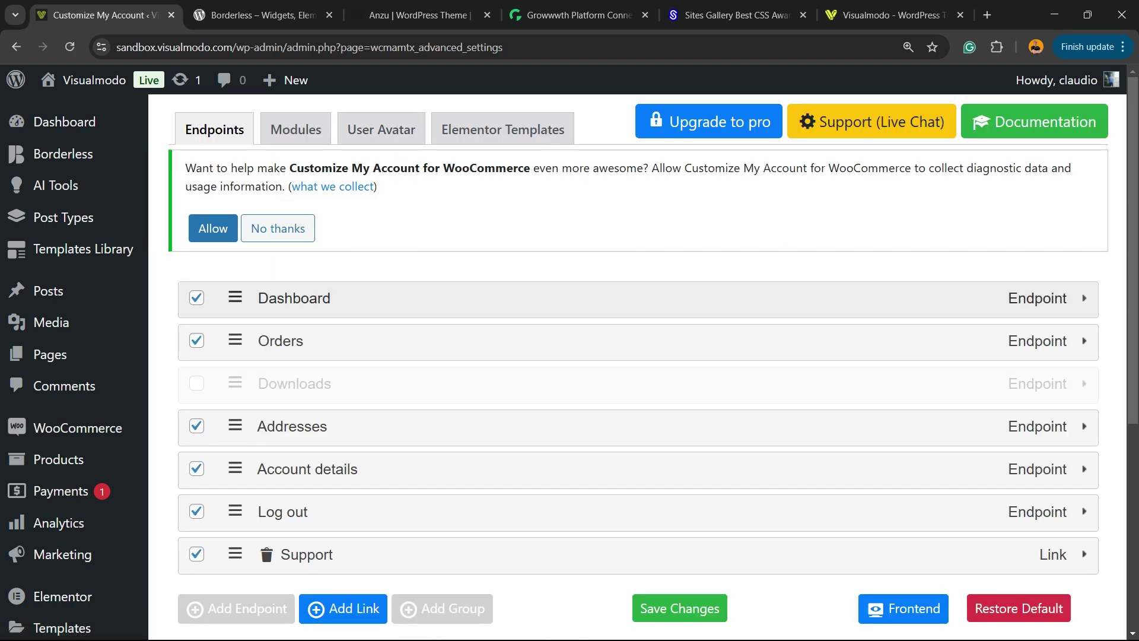
Enable the Downloads endpoint, save the change, and decline the diagnostic data collection request
click(196, 383)
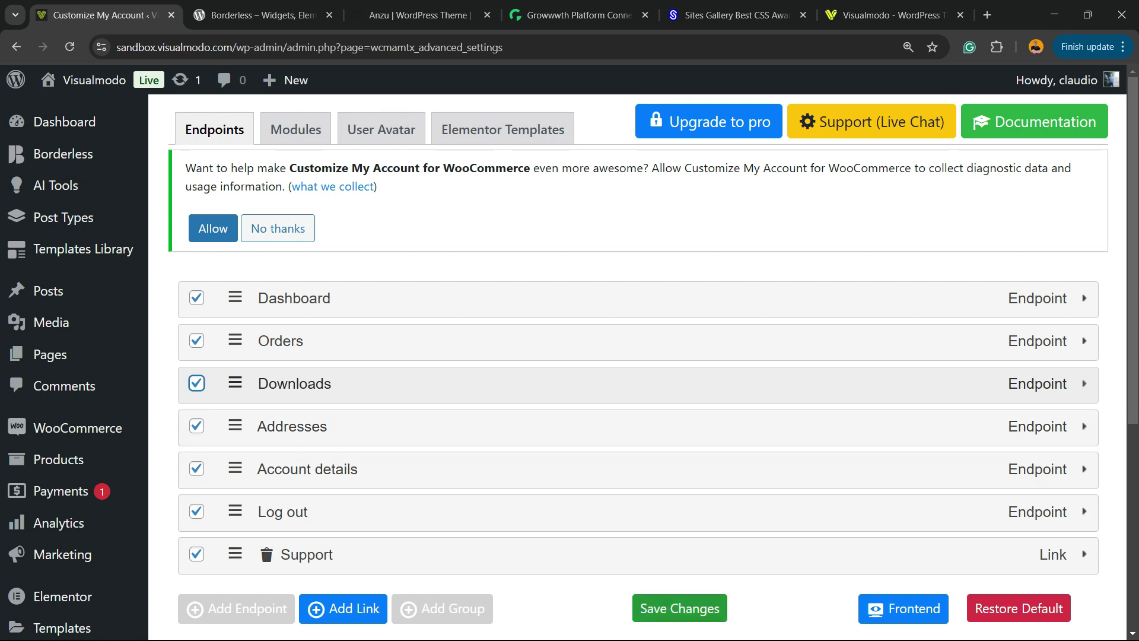
scroll(679, 608, down, 3)
click(680, 460)
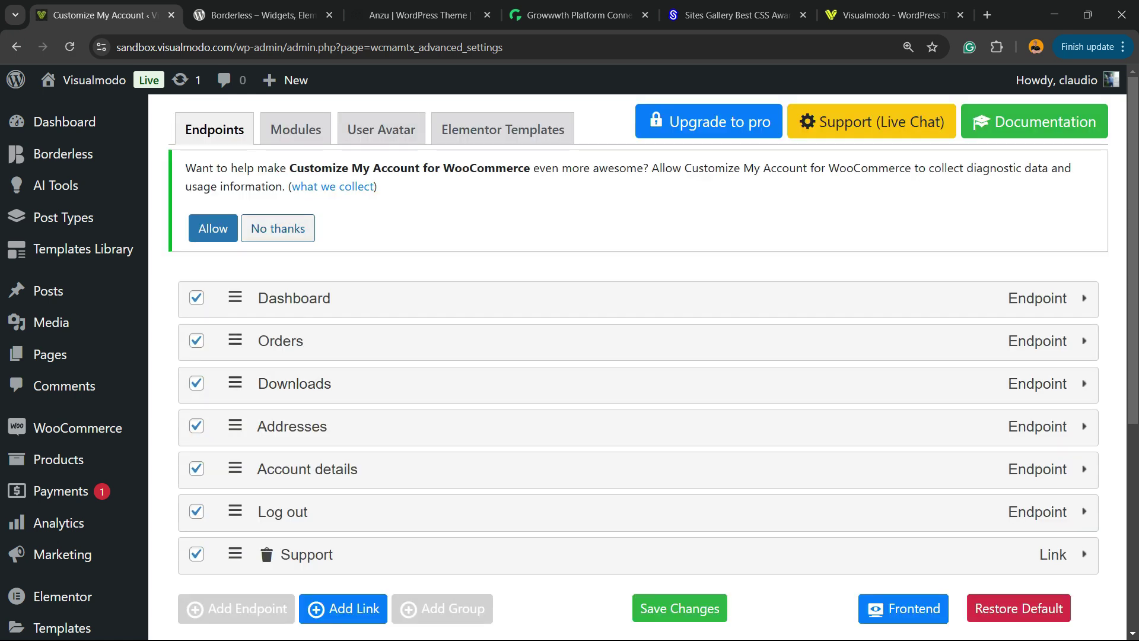
click(278, 229)
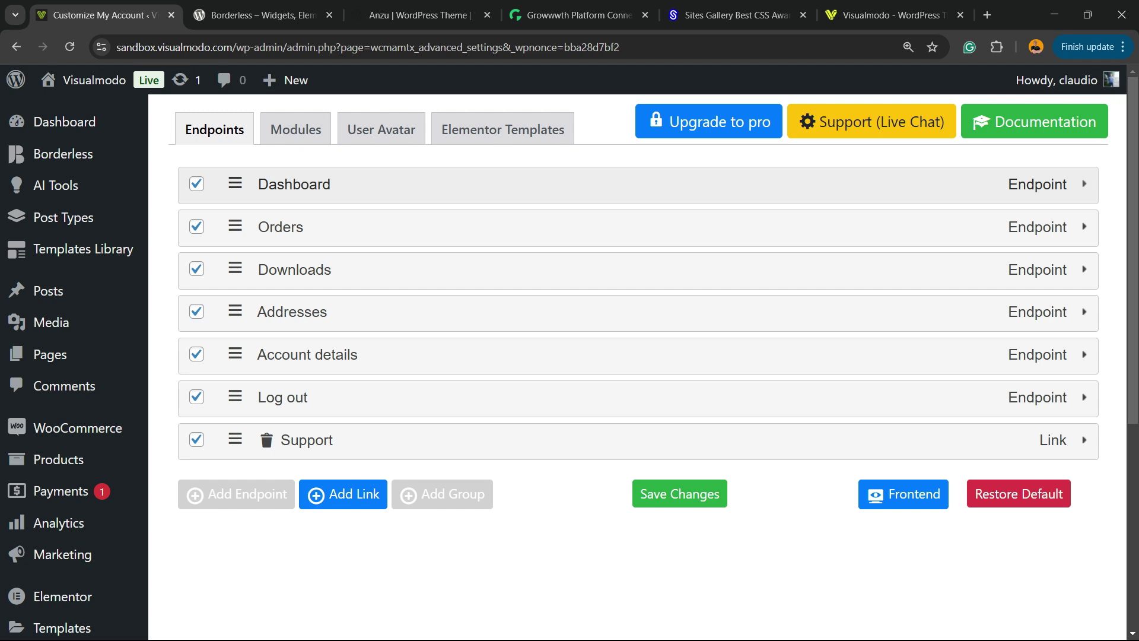
Expand the Dashboard endpoint's settings and enlarge the page to 150%
click(638, 184)
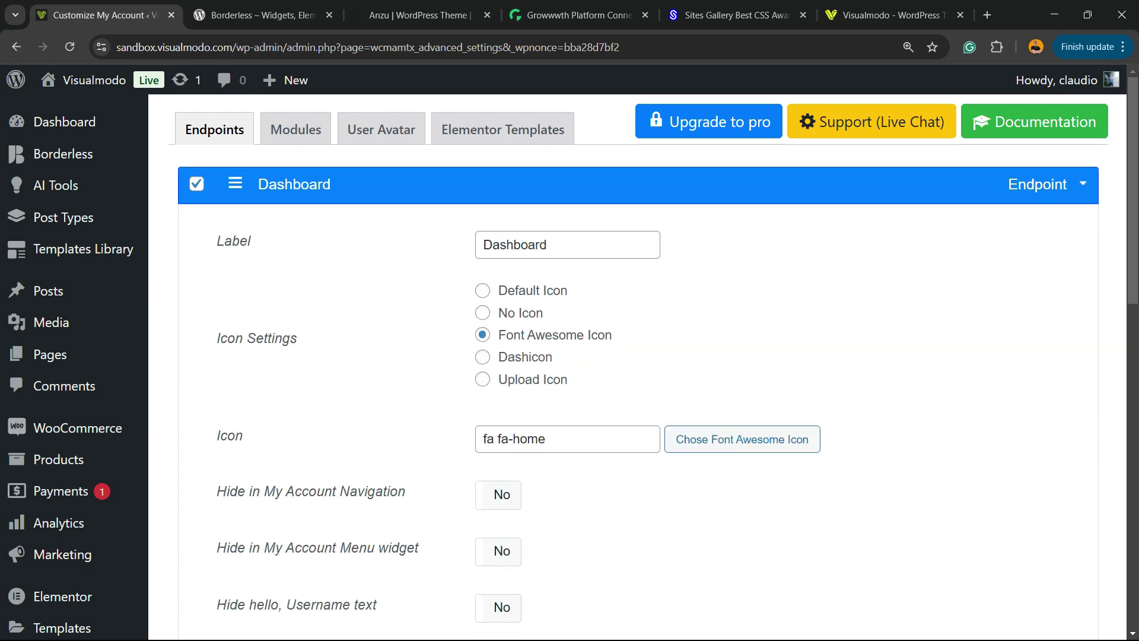
scroll(431, 288, up, 3)
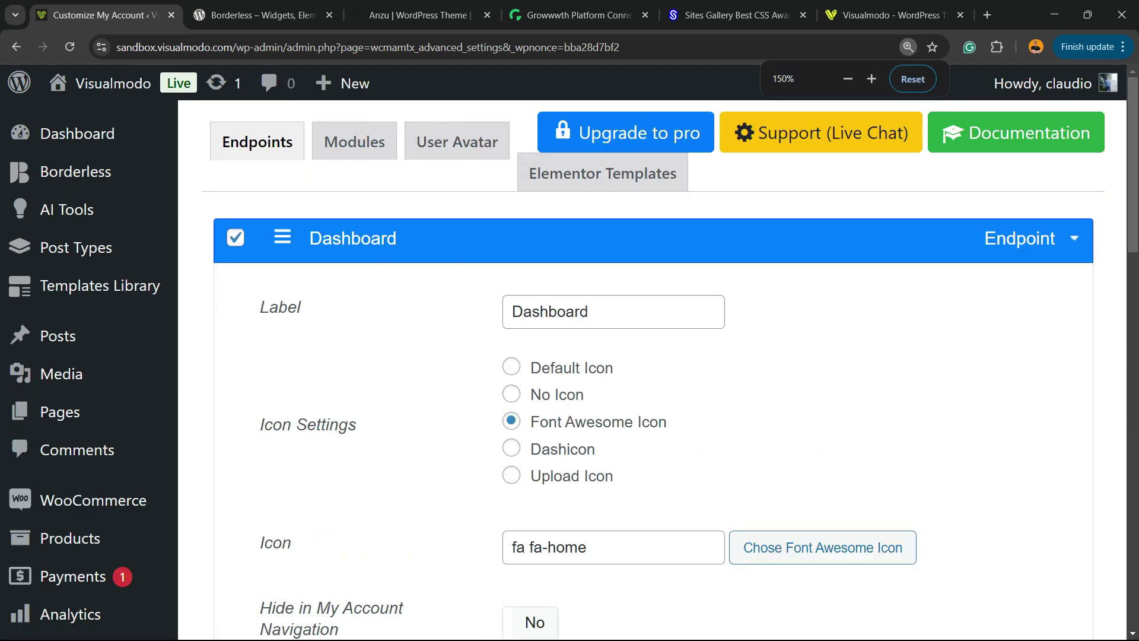
double_click(549, 312)
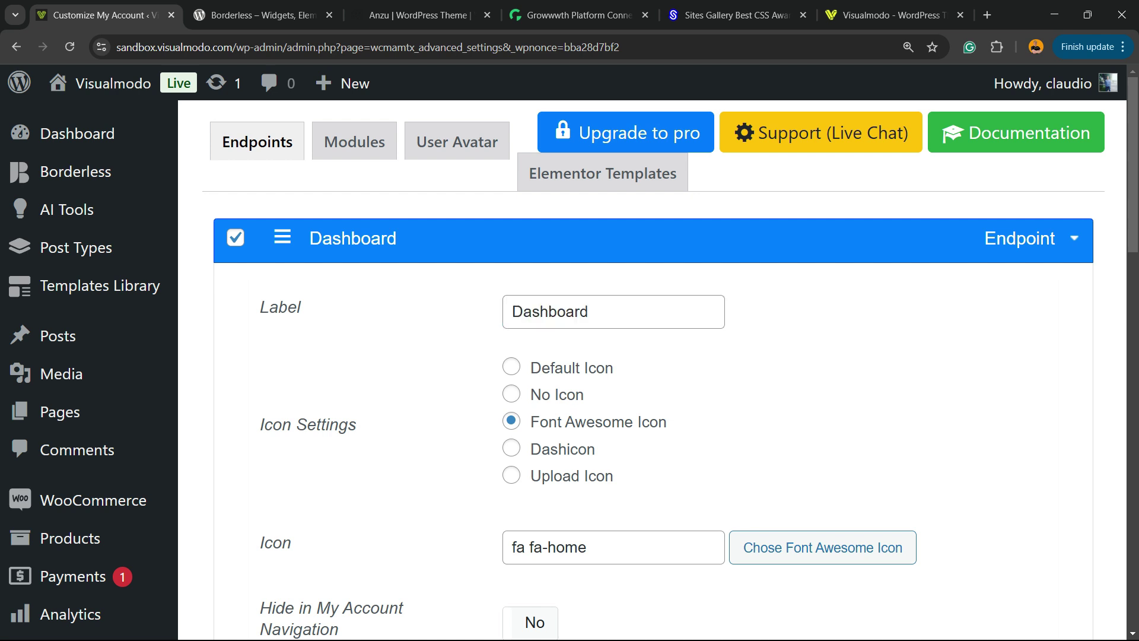
Try the Default Icon, No Icon and Upload Icon options for the Dashboard endpoint, then return to Font Awesome Icon
click(511, 367)
click(511, 393)
click(511, 421)
click(511, 476)
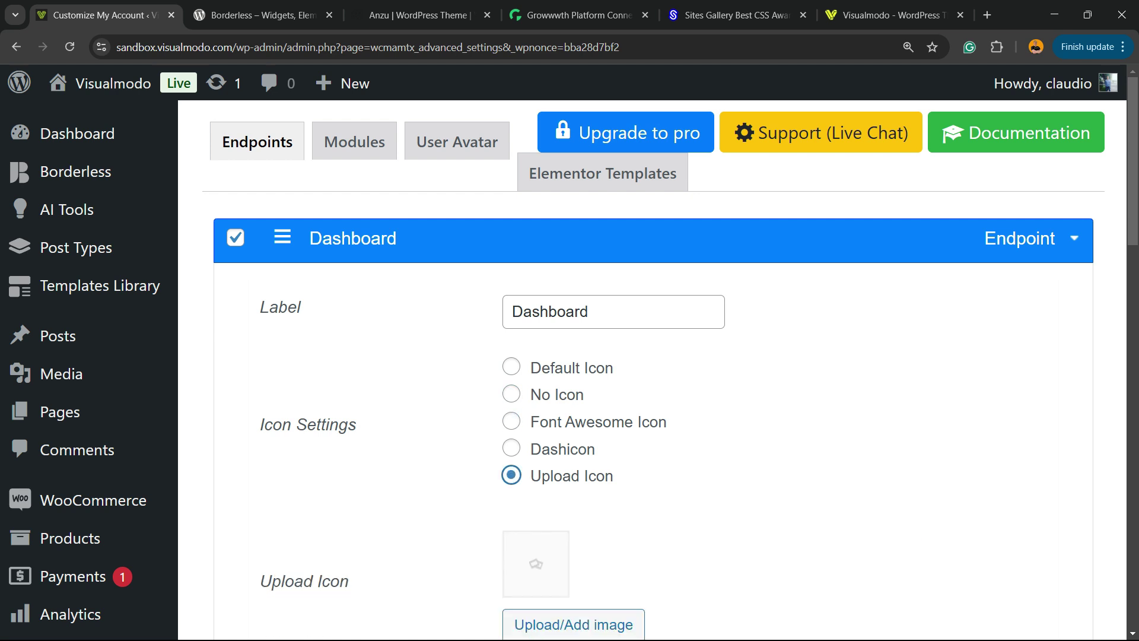
scroll(652, 368, down, 3)
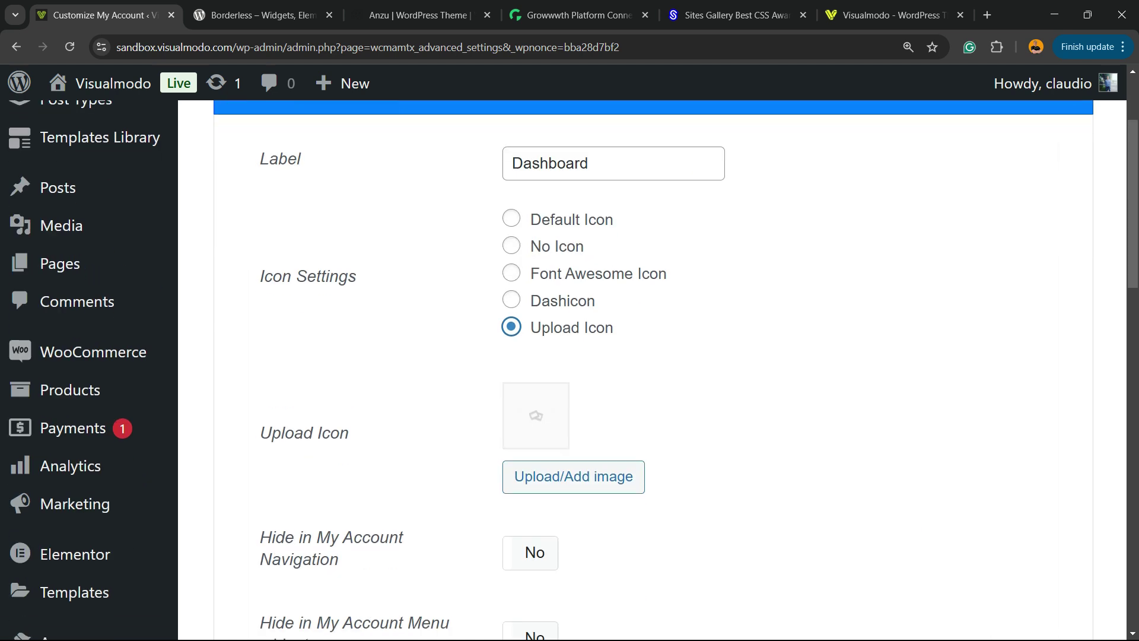
key(Up)
key(Up)
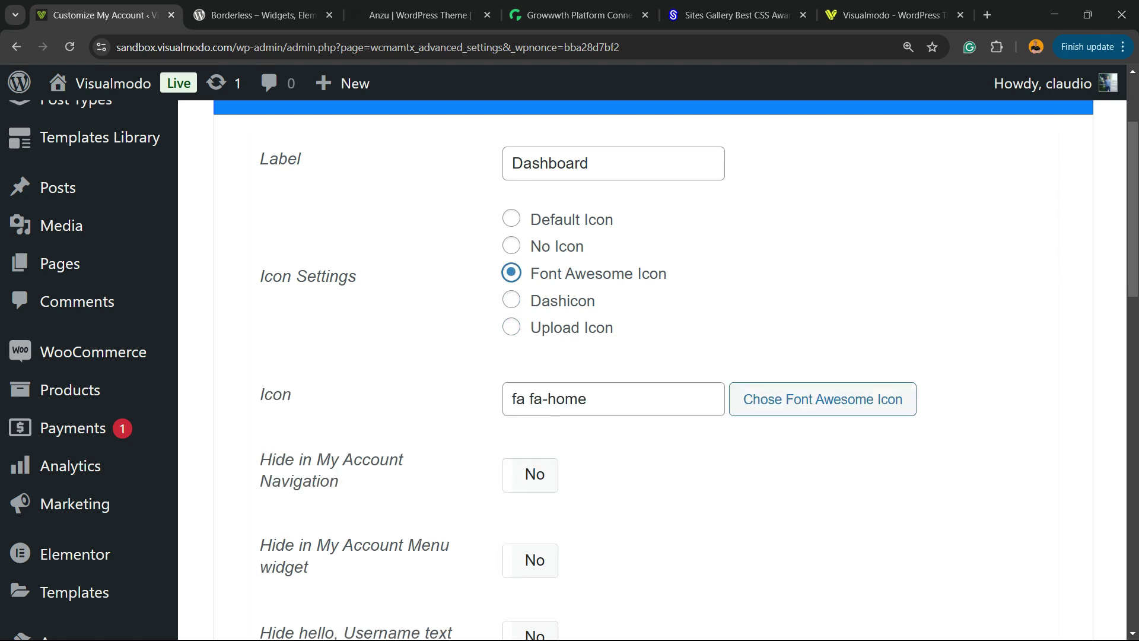
Browse the Font Awesome icons available for the Dashboard endpoint and close the picker without applying one
click(802, 401)
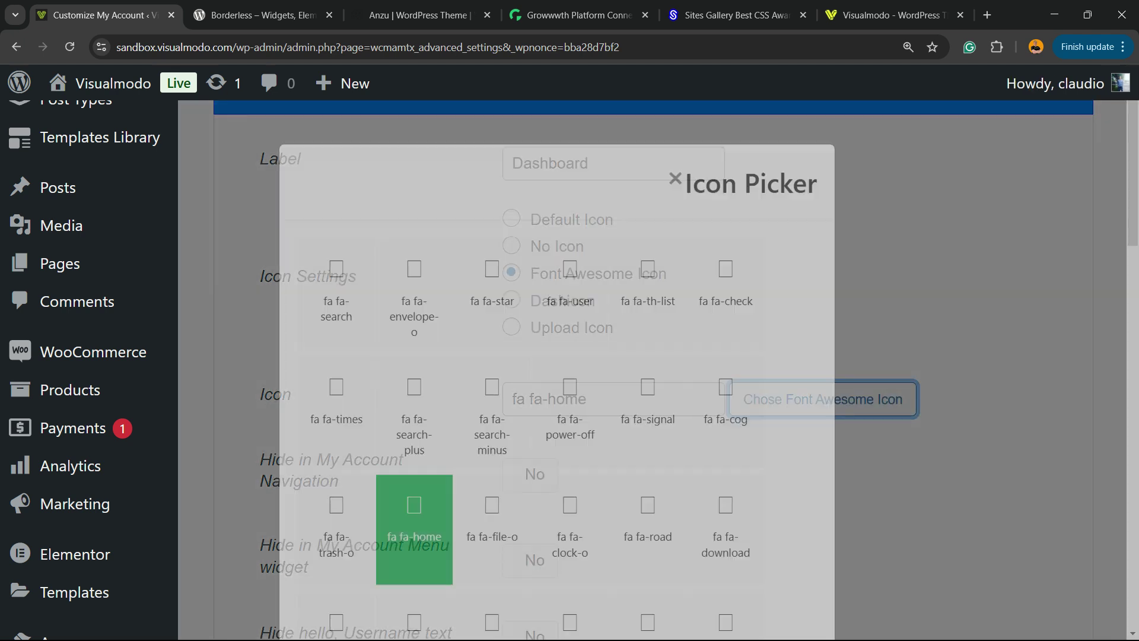
scroll(556, 368, down, 15)
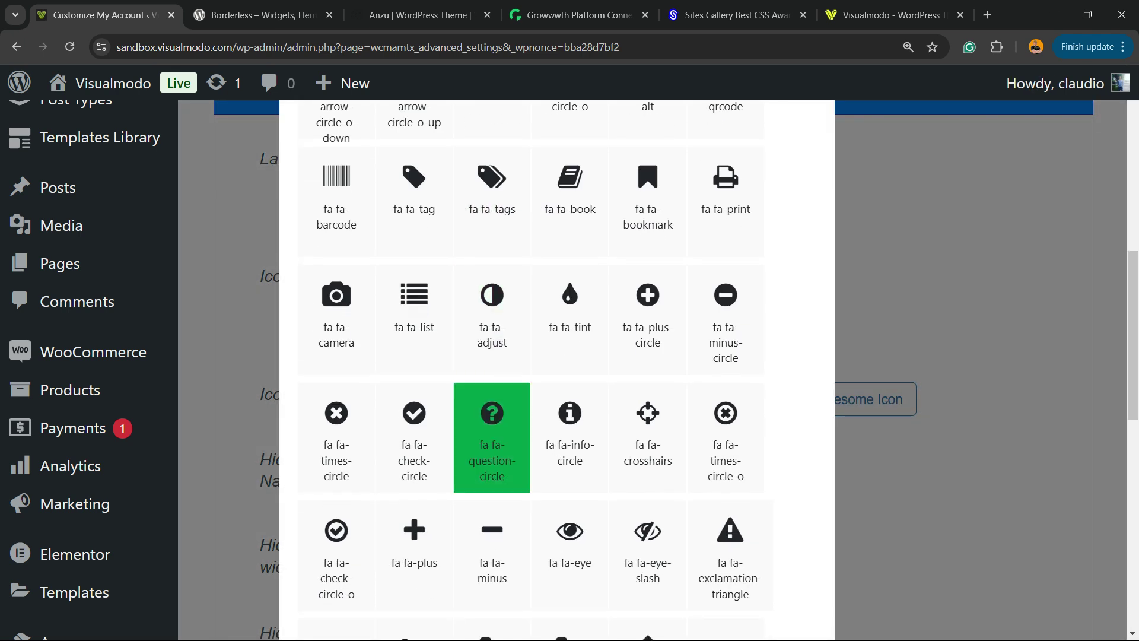
scroll(492, 368, down, 5)
click(492, 428)
scroll(491, 427, down, 2)
scroll(648, 433, up, 20)
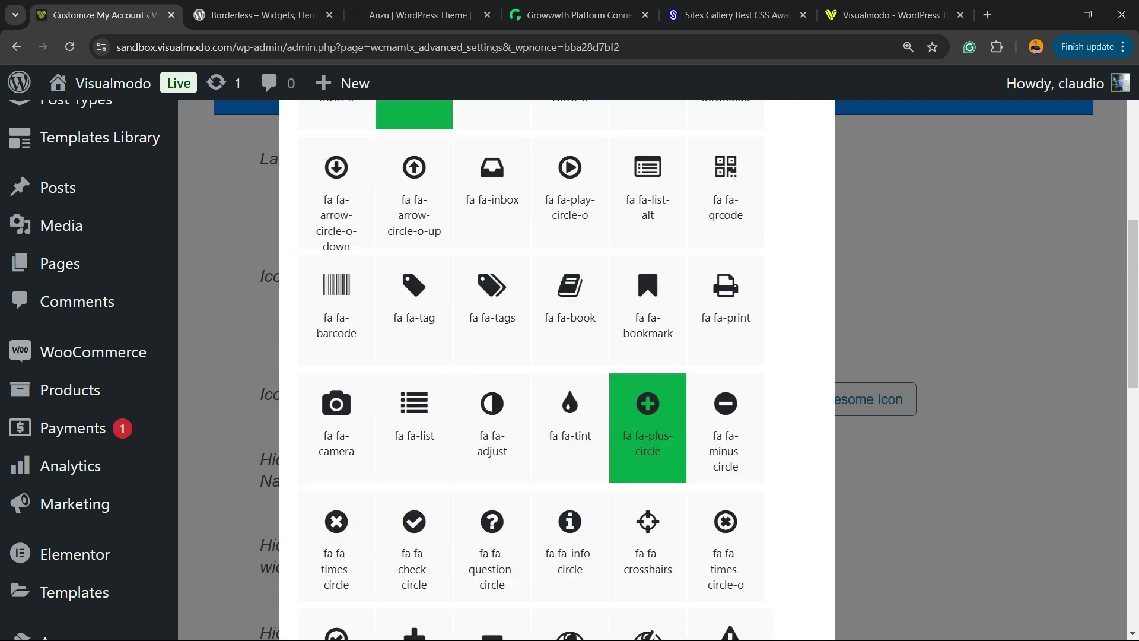
scroll(570, 427, down, 20)
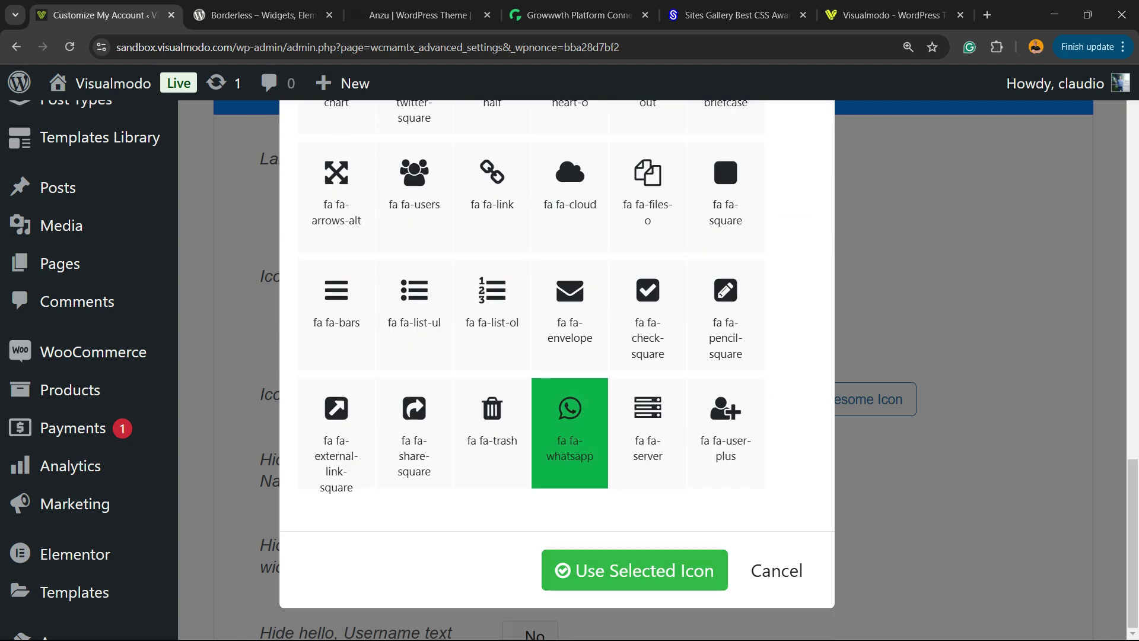
key(Escape)
scroll(652, 368, up, 3)
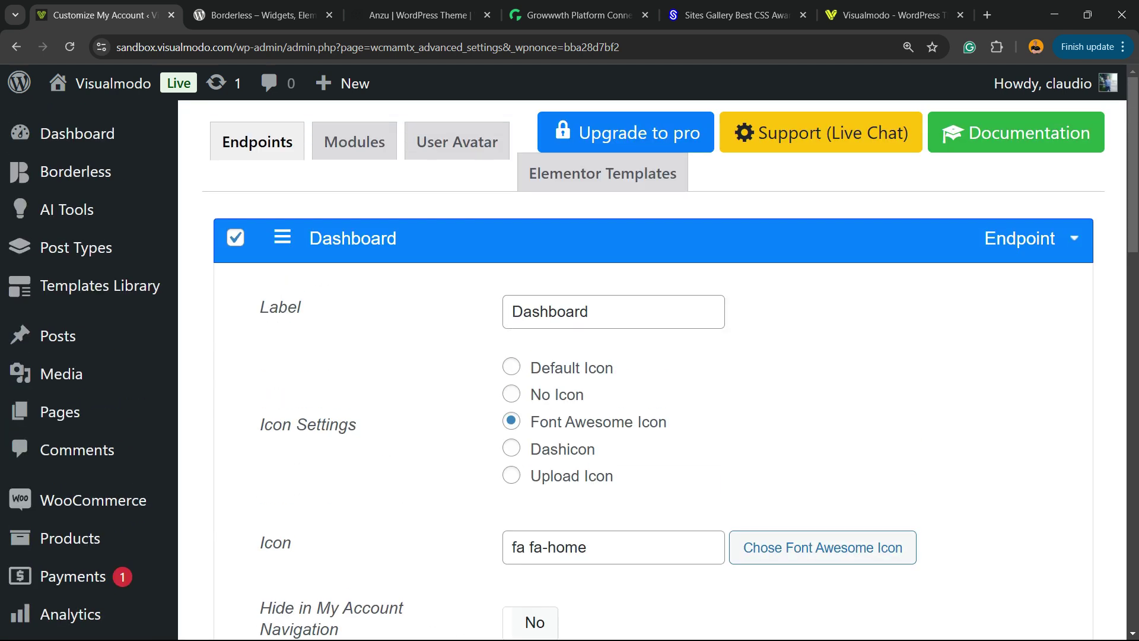
Switch the Dashboard endpoint's icon type to Dashicon and choose the dashicons-admin-home icon
click(511, 448)
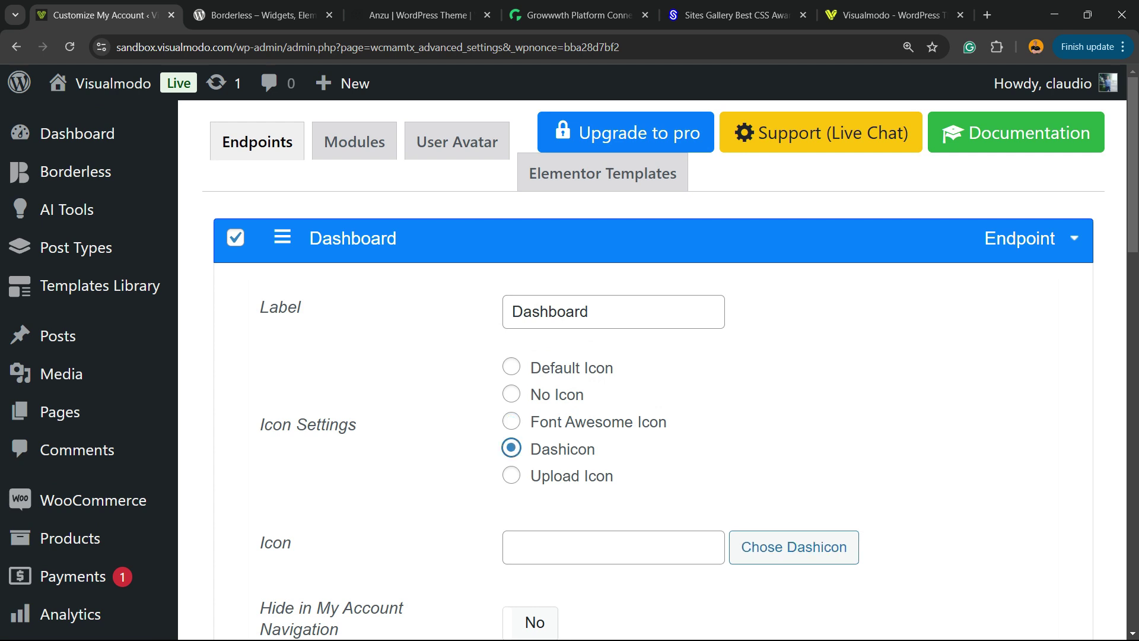
click(794, 547)
scroll(652, 368, down, 7)
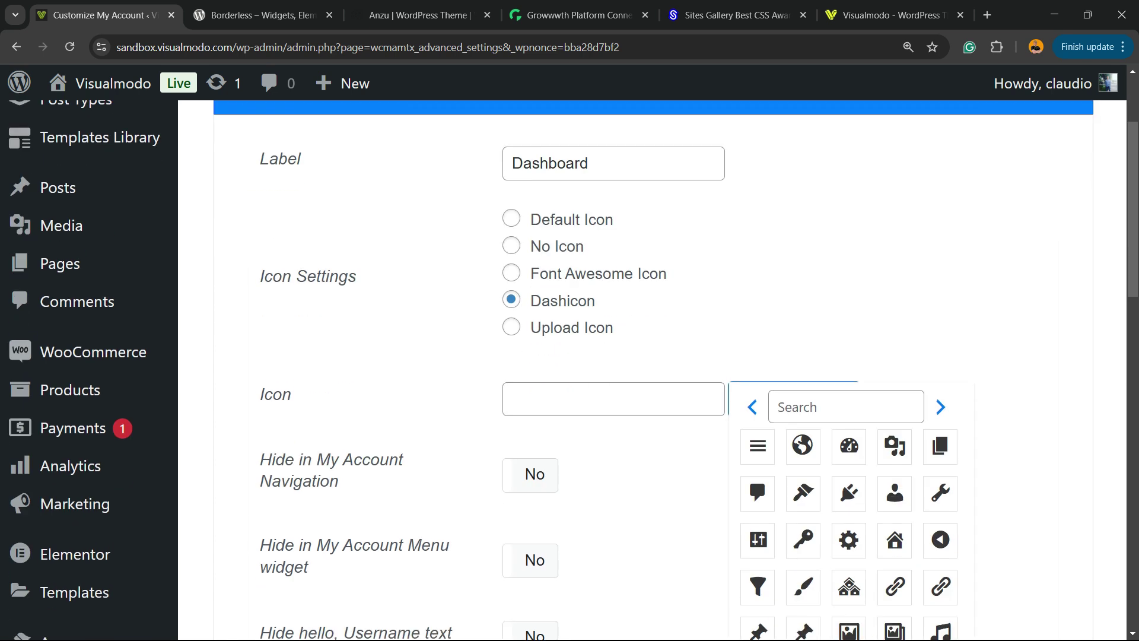
scroll(652, 368, up, 2)
click(940, 258)
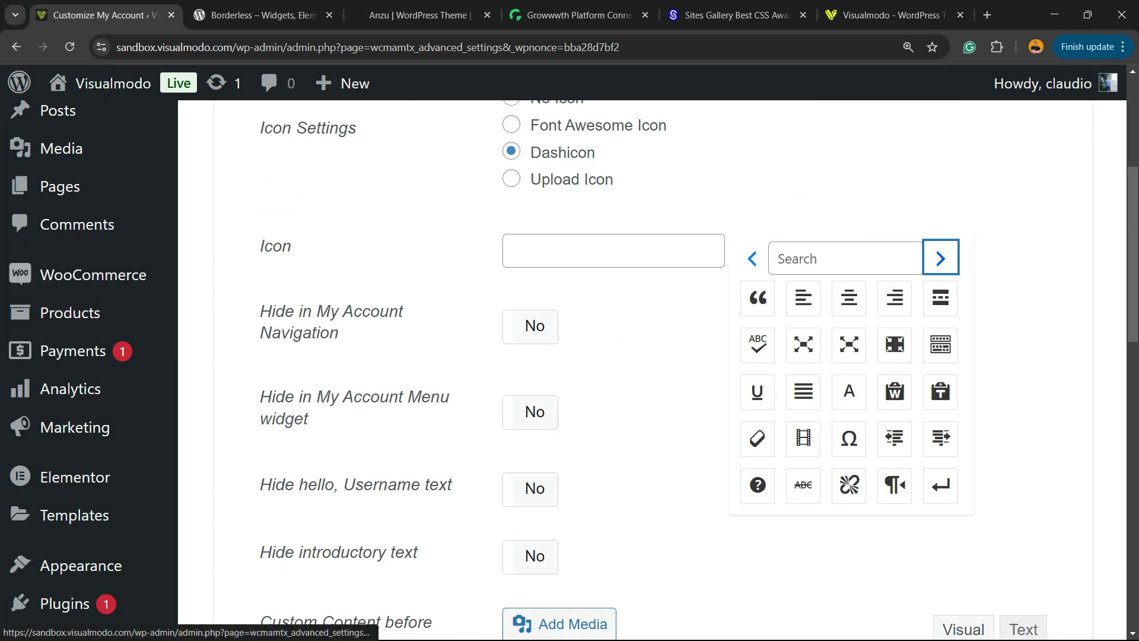
click(941, 259)
click(941, 258)
click(941, 258)
click(940, 259)
click(941, 258)
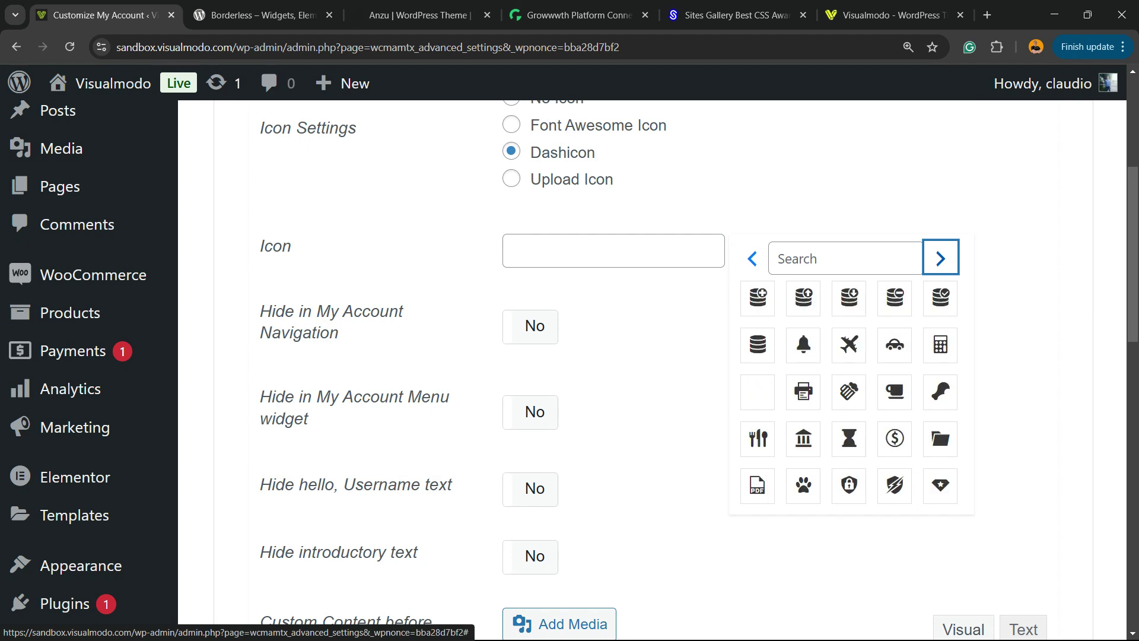
click(940, 259)
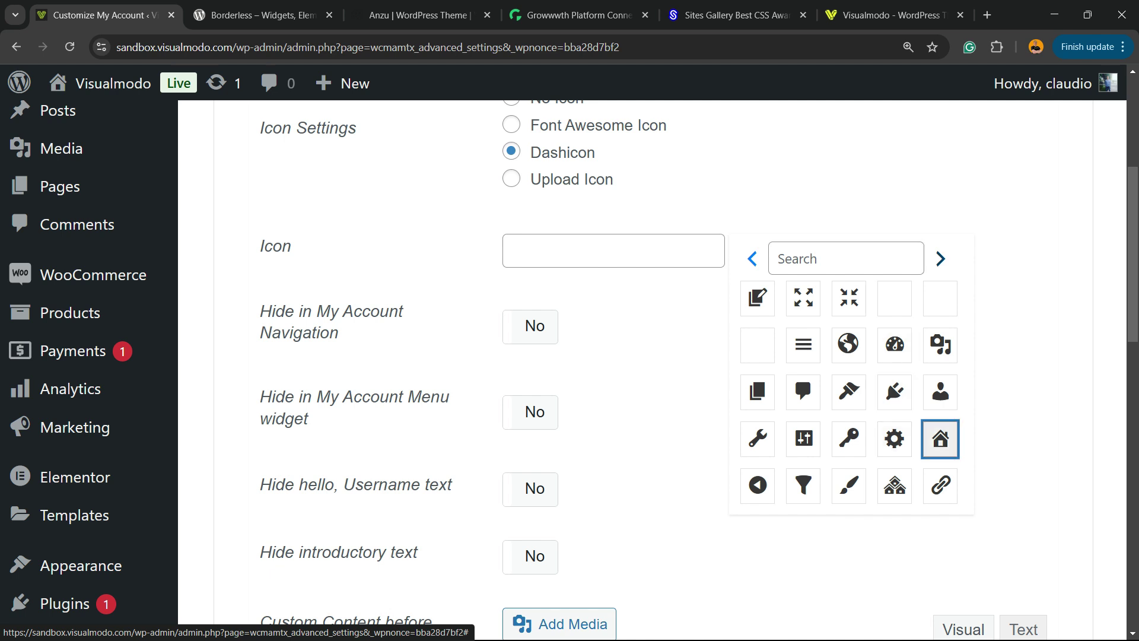
click(940, 439)
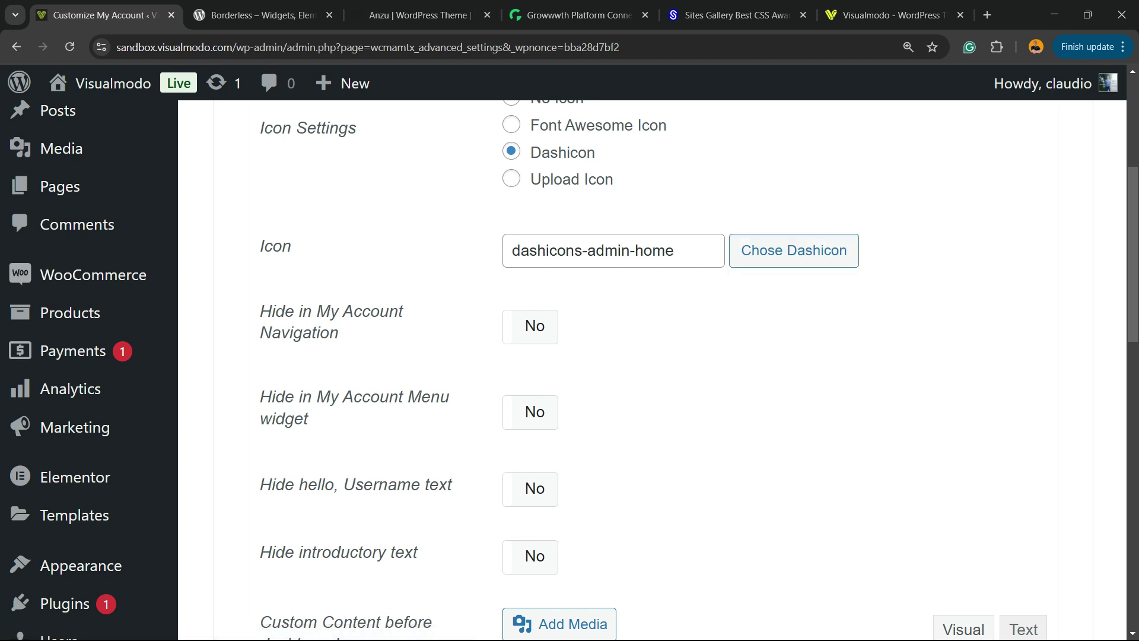
Review the Dashboard endpoint's options for hiding it in the navigation and menu widget and hiding its introductory text
scroll(652, 370, down, 2)
scroll(652, 369, up, 3)
scroll(653, 370, down, 2)
drag(261, 312, 339, 334)
drag(261, 396, 308, 419)
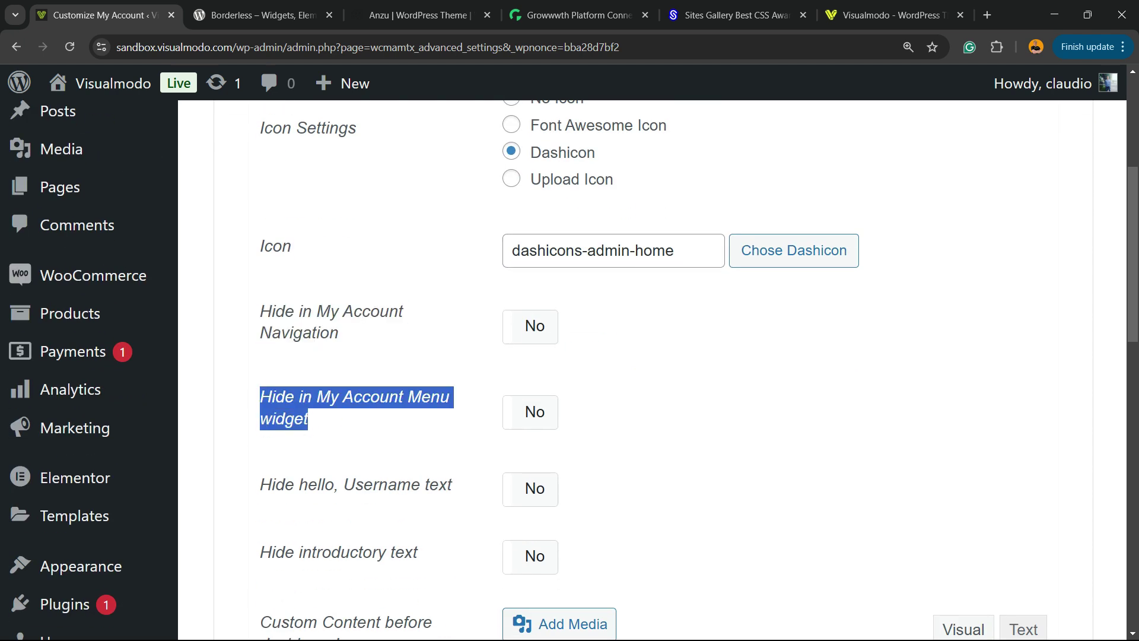
scroll(653, 367, down, 2)
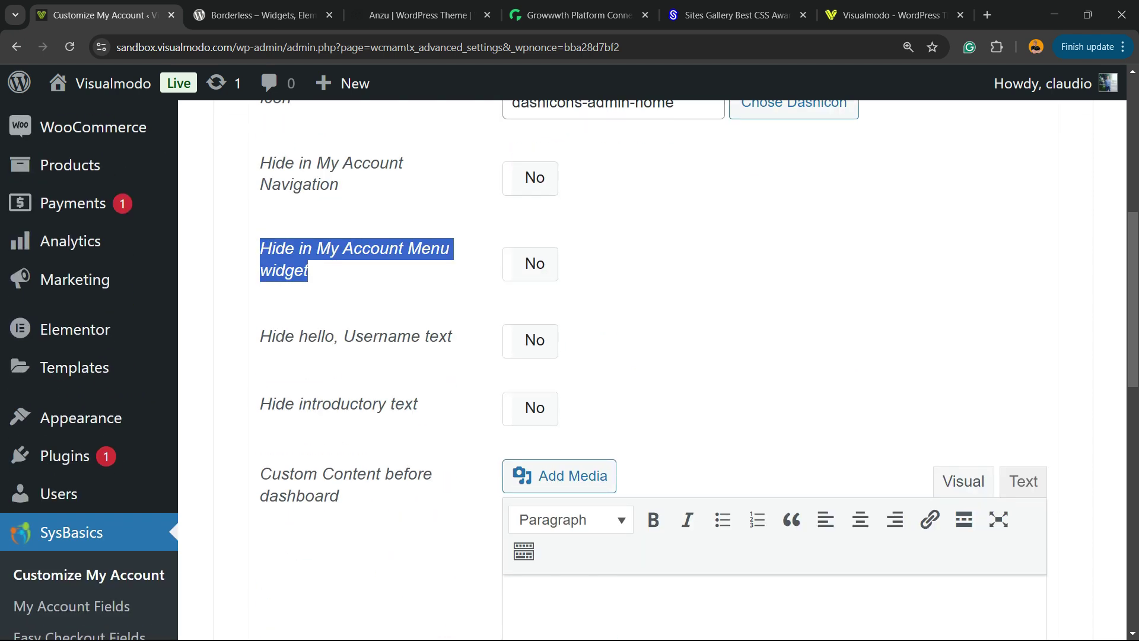
drag(261, 405, 417, 406)
scroll(653, 368, down, 2)
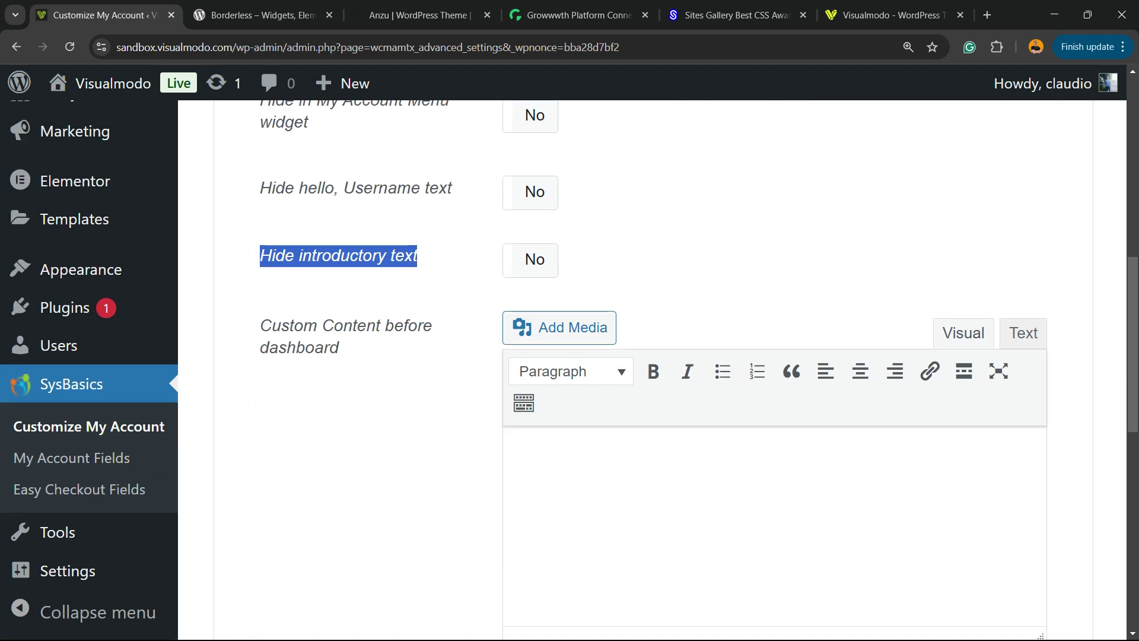
Examine the Dashboard endpoint's custom content editor, role visibility choices and Classes field
click(514, 457)
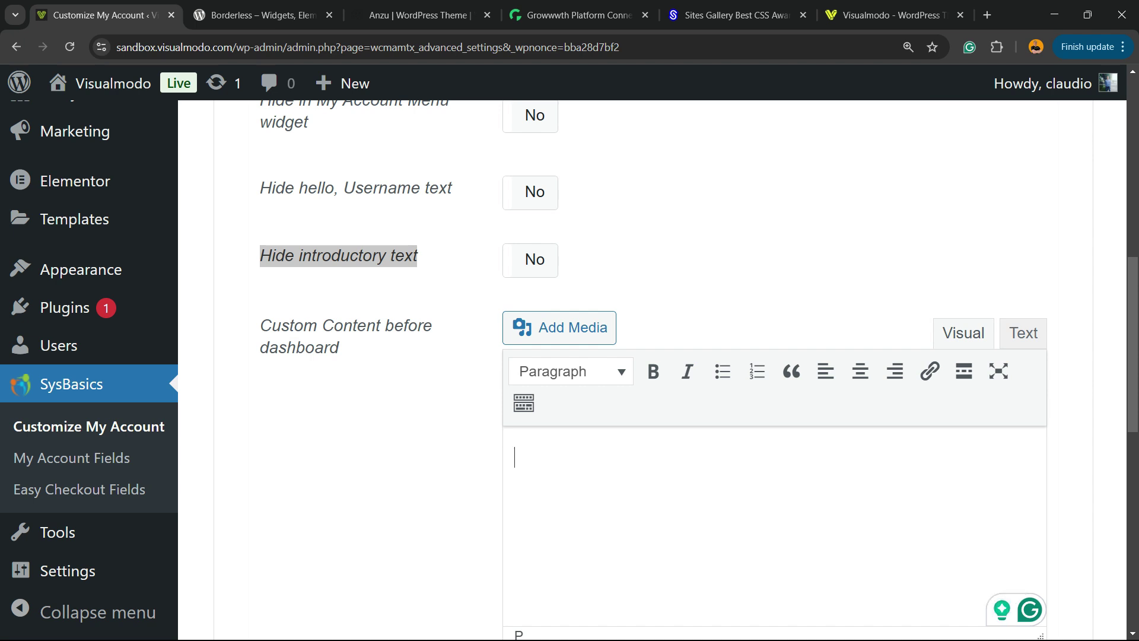
scroll(653, 368, down, 5)
scroll(653, 368, up, 3)
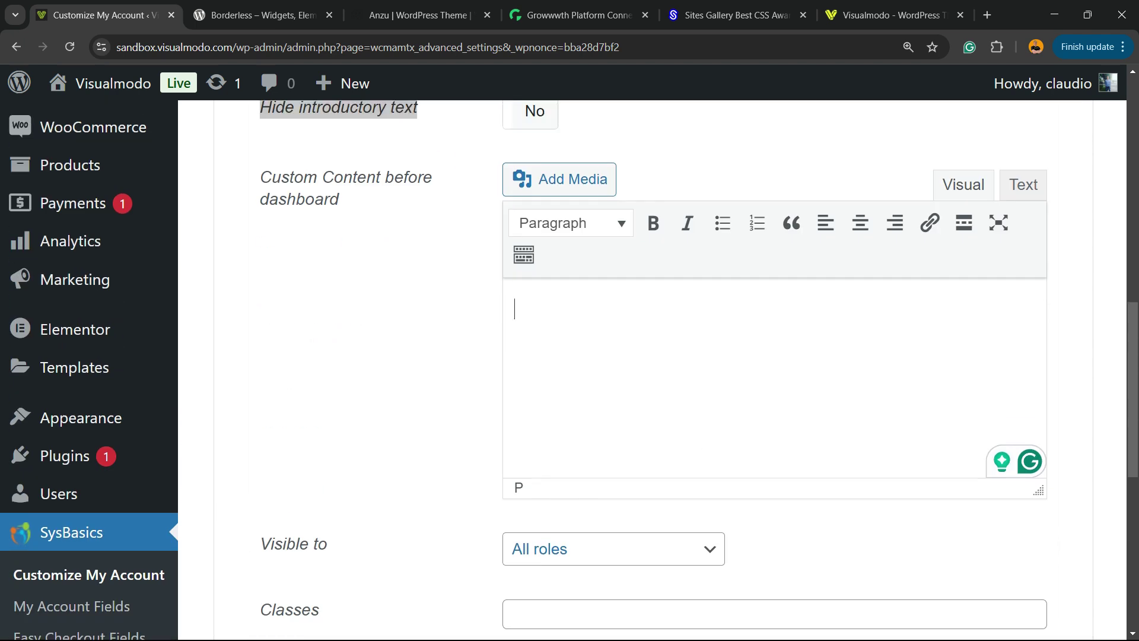
scroll(653, 368, down, 3)
click(613, 401)
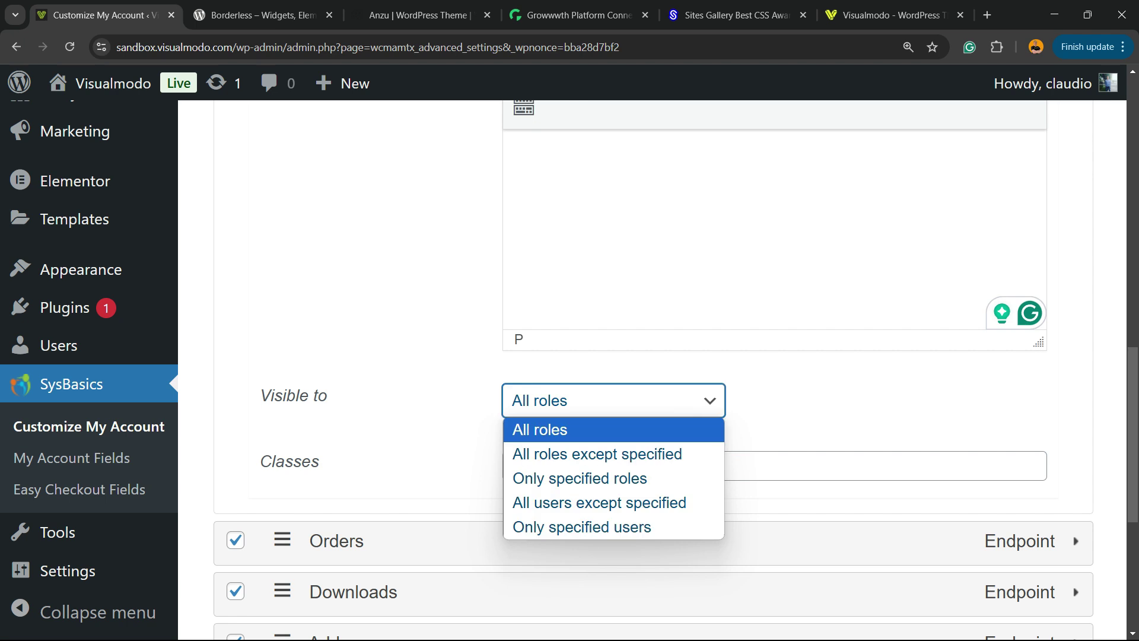
key(Escape)
click(613, 466)
scroll(613, 401, down, 3)
scroll(613, 401, up, 3)
scroll(529, 493, up, 15)
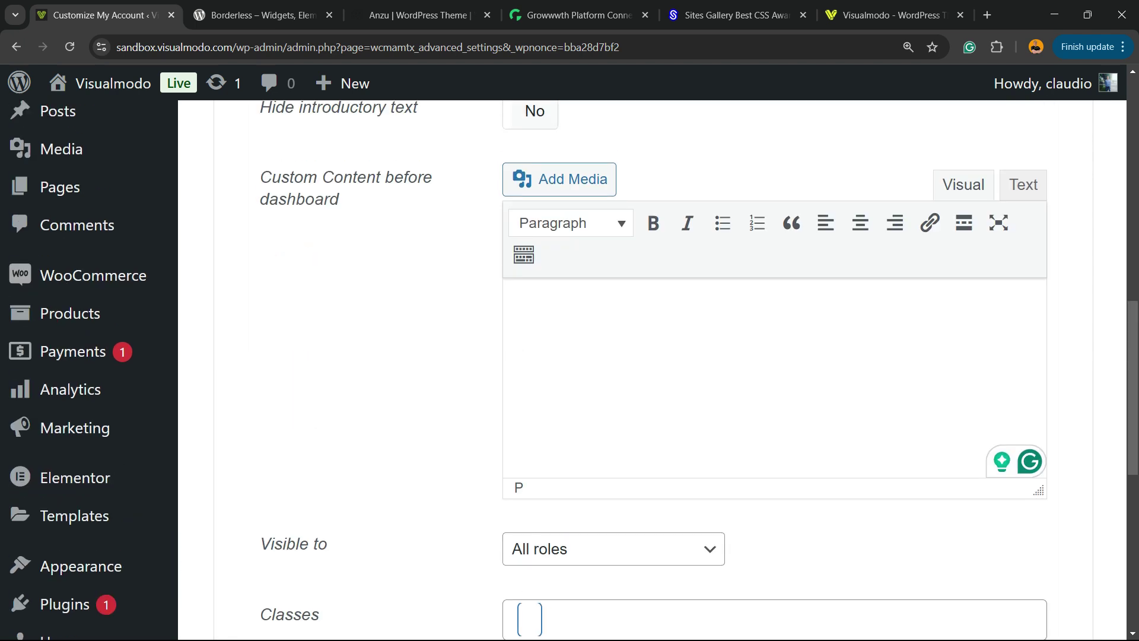
Save the Dashboard endpoint's settings, keeping Dashicon as its icon type
scroll(652, 368, up, 2)
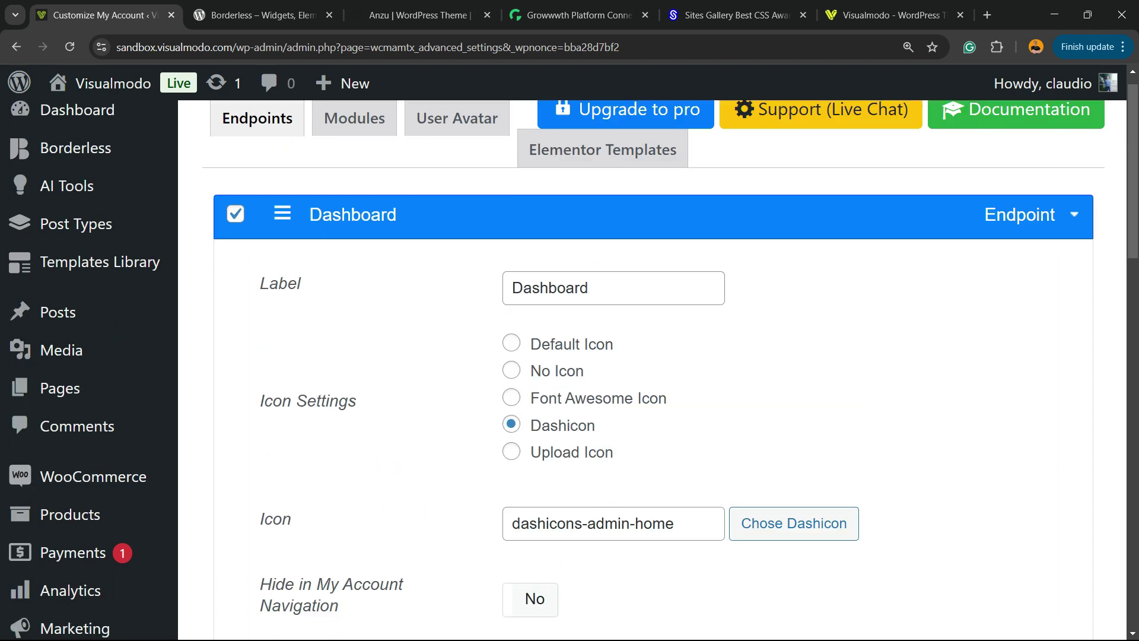
scroll(652, 368, down, 15)
click(816, 516)
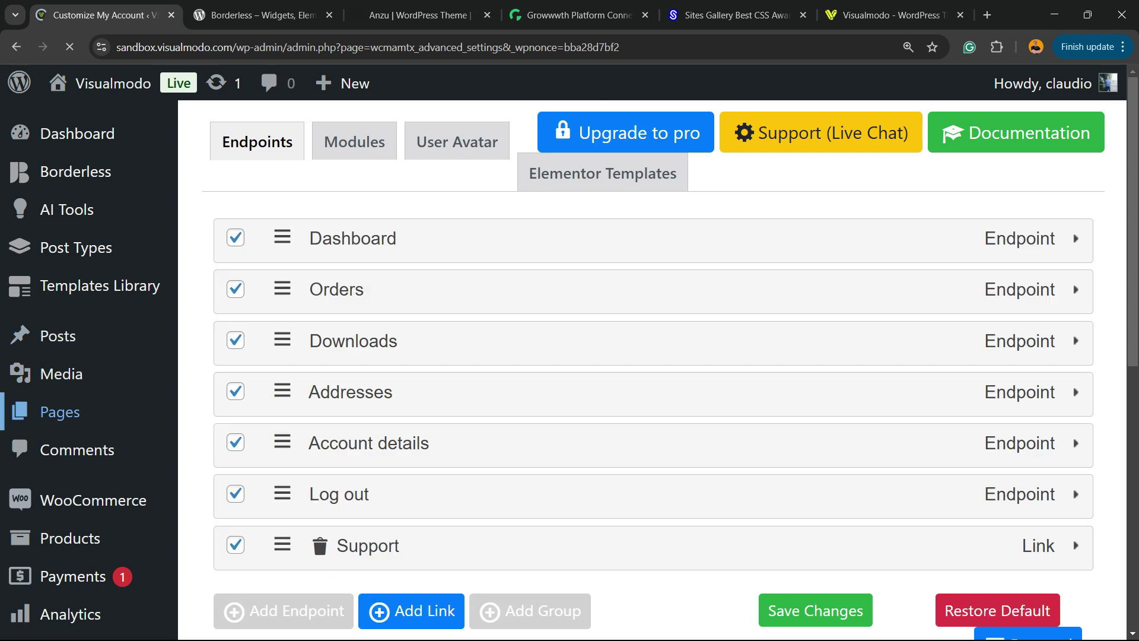
Open the site's page list in a new browser tab and view the published page marked as the My Account Page
right_click(158, 412)
click(196, 425)
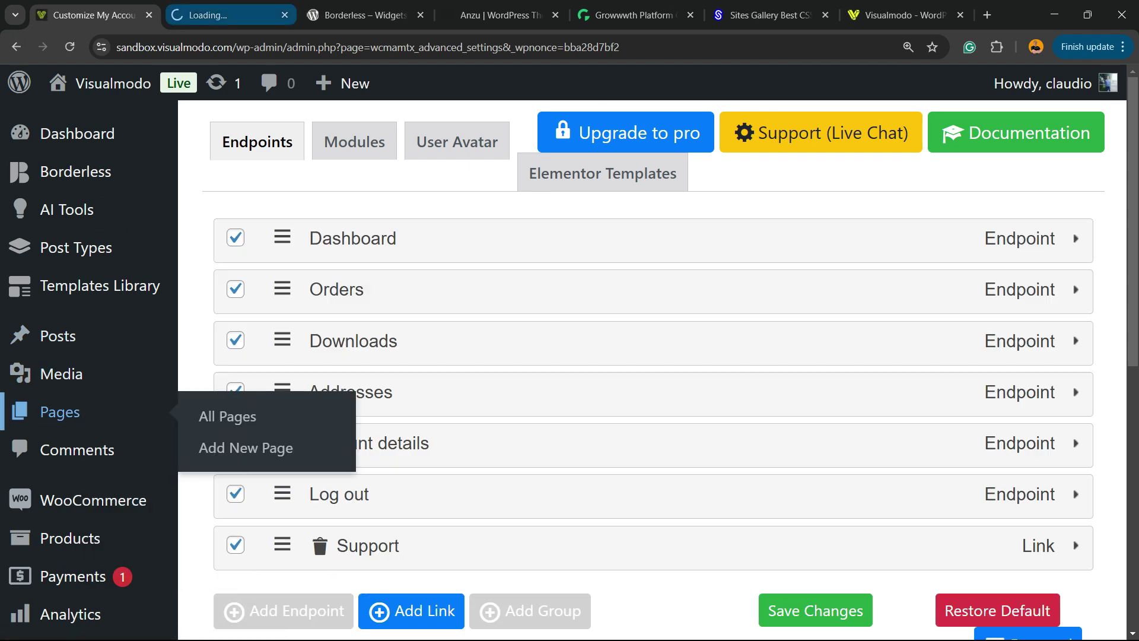
click(211, 15)
scroll(653, 311, down, 3)
scroll(652, 368, down, 7)
click(422, 504)
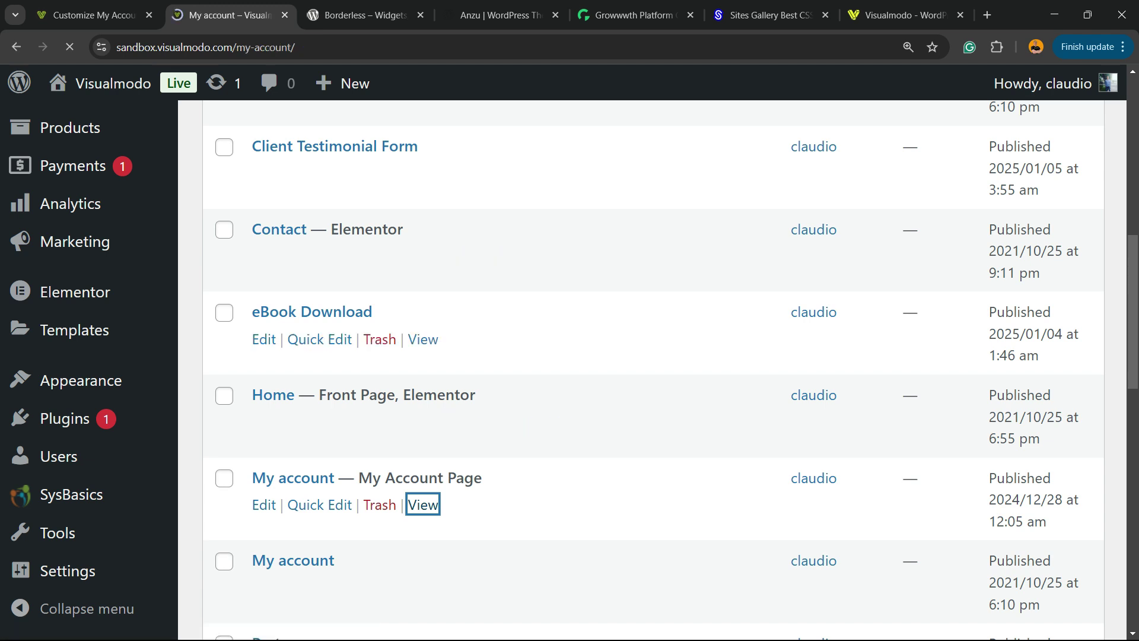
Examine the front-end account navigation, checking the Dashboard entry's icon against the other endpoints and the Support link
scroll(570, 368, down, 7)
key(ctrl+minus)
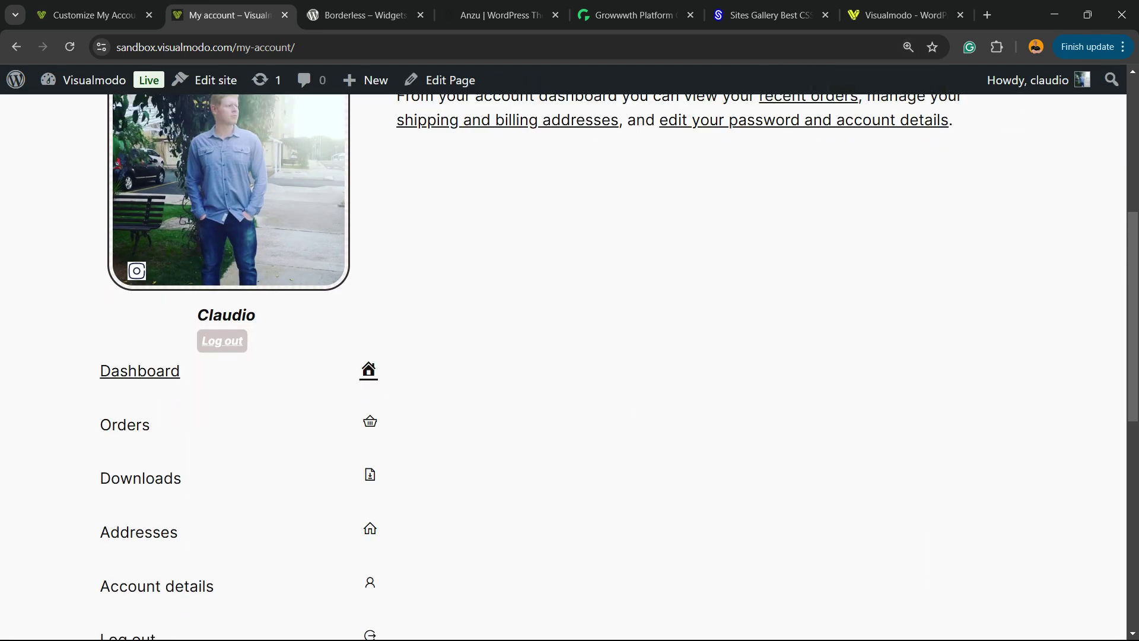
drag(99, 371, 180, 371)
click(181, 371)
scroll(614, 368, down, 5)
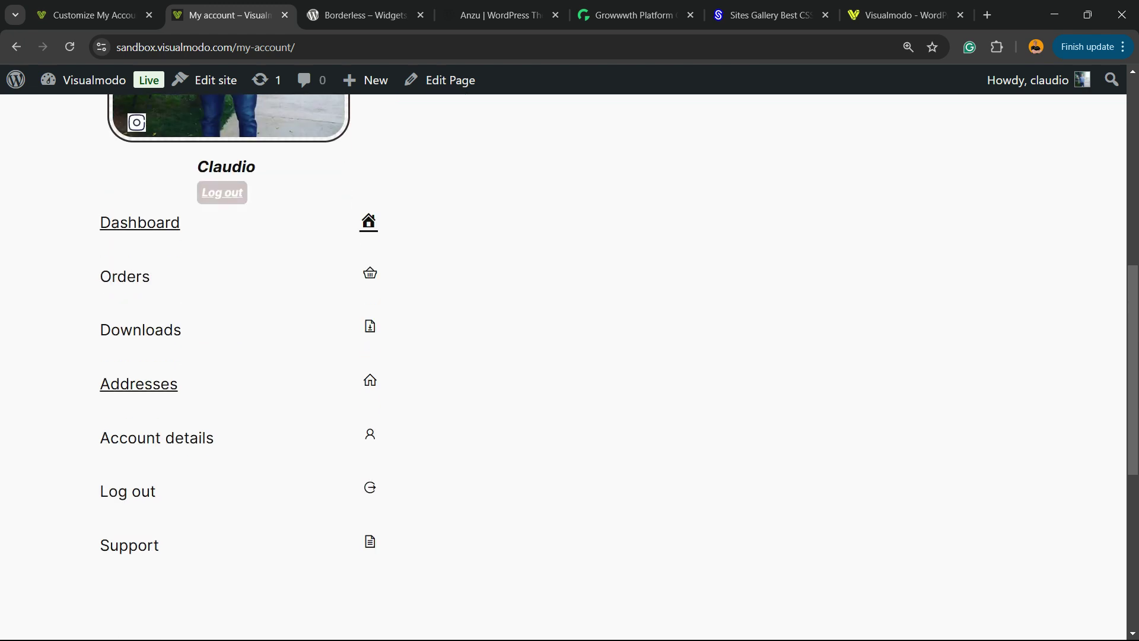
scroll(614, 368, up, 5)
scroll(613, 368, down, 3)
scroll(614, 368, up, 1)
scroll(613, 368, down, 3)
scroll(613, 368, up, 4)
scroll(614, 368, down, 1)
scroll(614, 368, up, 5)
scroll(614, 368, down, 5)
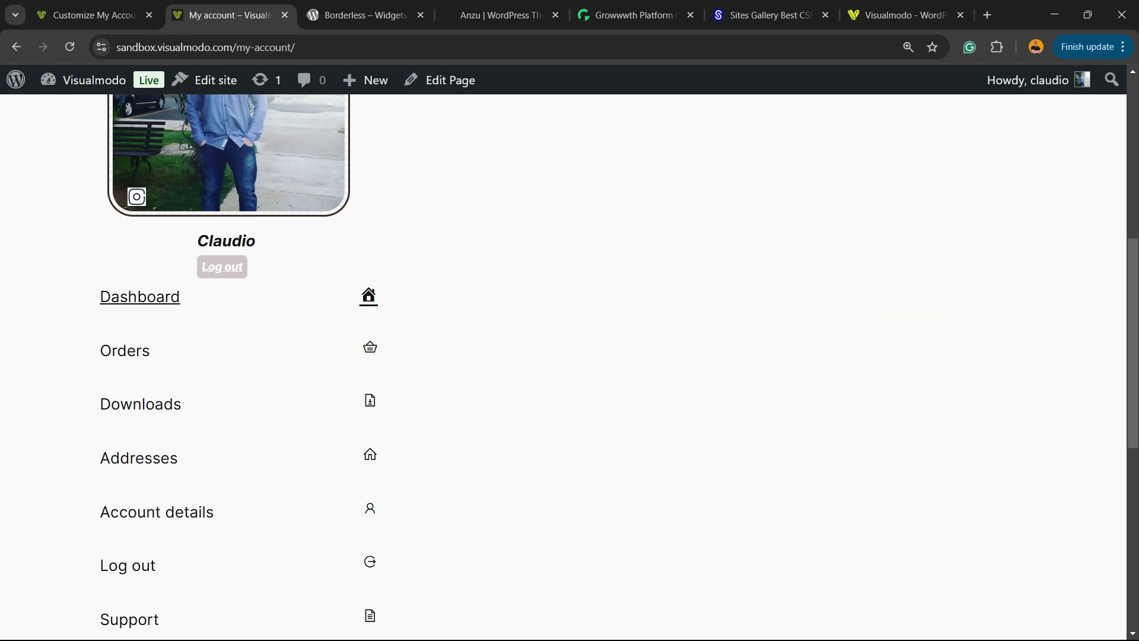